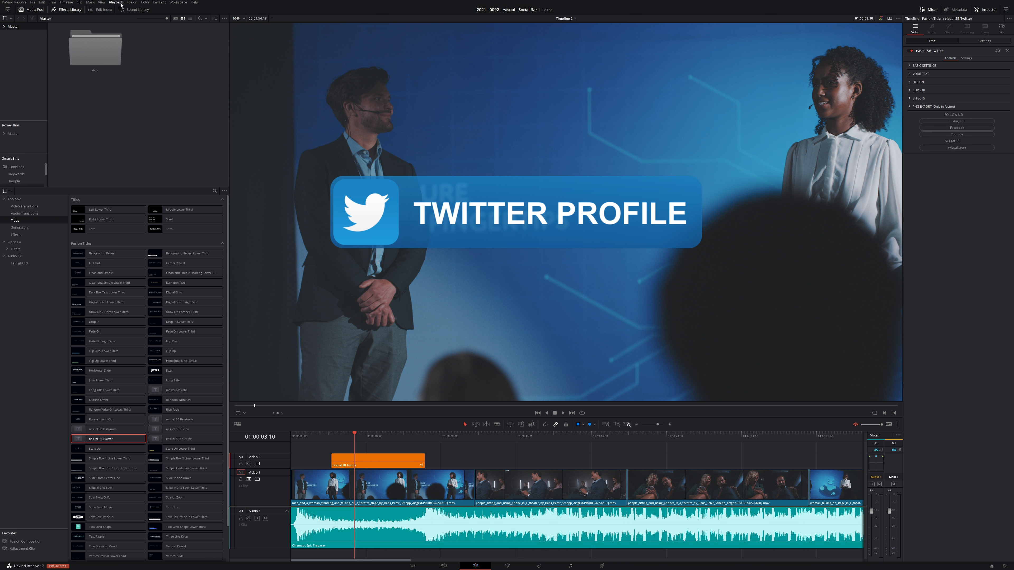
- Reduce the Twitter title's bar size to 0.362 and place the bar low in the frame, over the man's legs
mouse_move(160, 28)
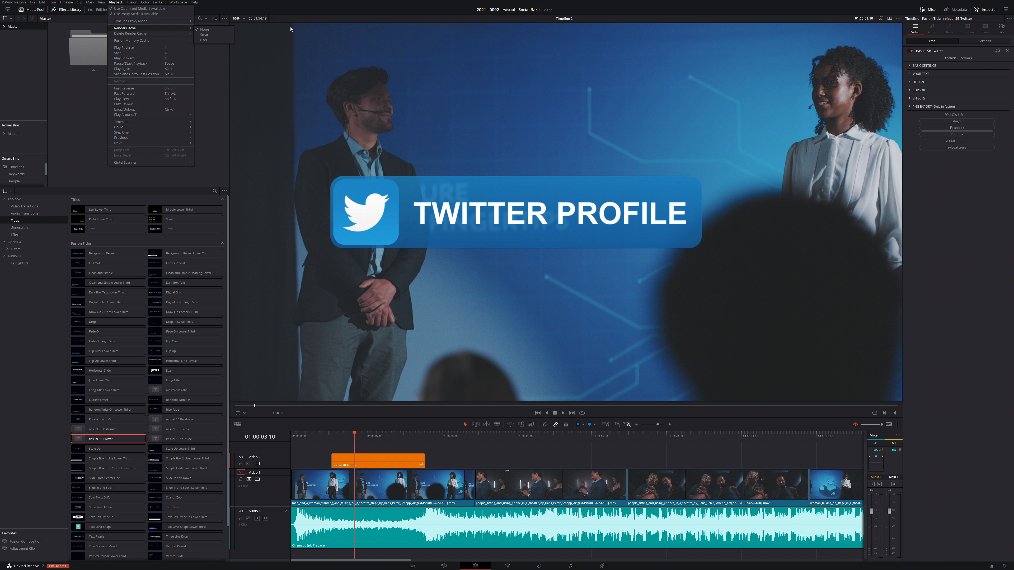
click(369, 12)
click(910, 66)
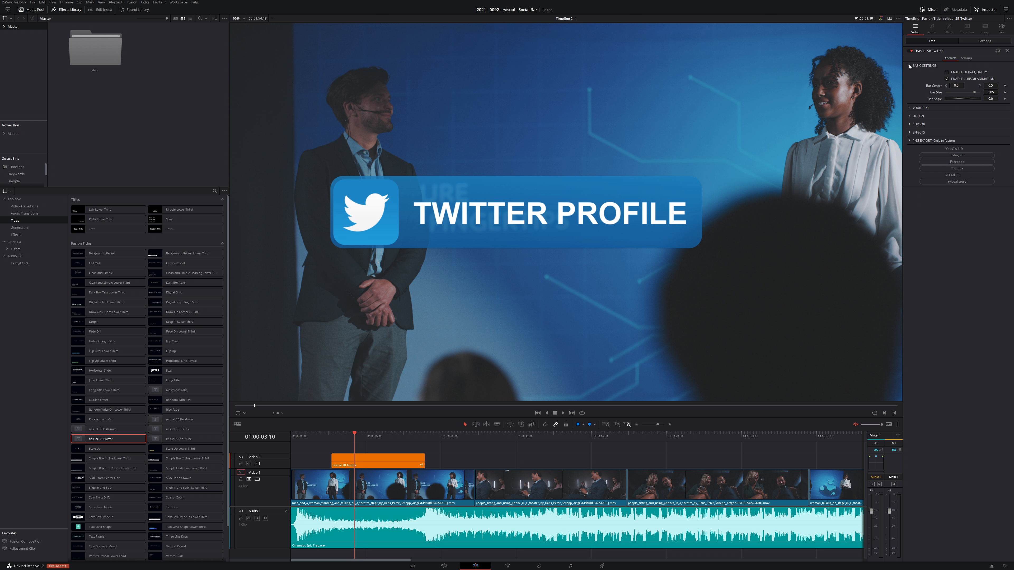
mouse_move(974, 93)
mouse_down()
mouse_move(895, 85)
mouse_move(969, 85)
mouse_move(902, 86)
mouse_move(958, 94)
mouse_up()
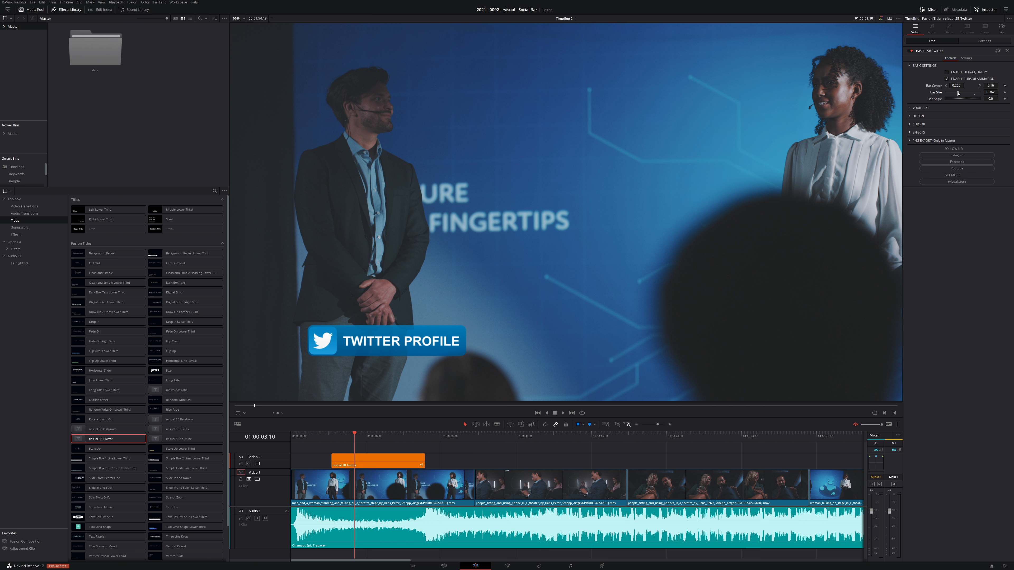
- Replace the Twitter title's text with the person's full name and set its font to Calibri Bold
click(910, 108)
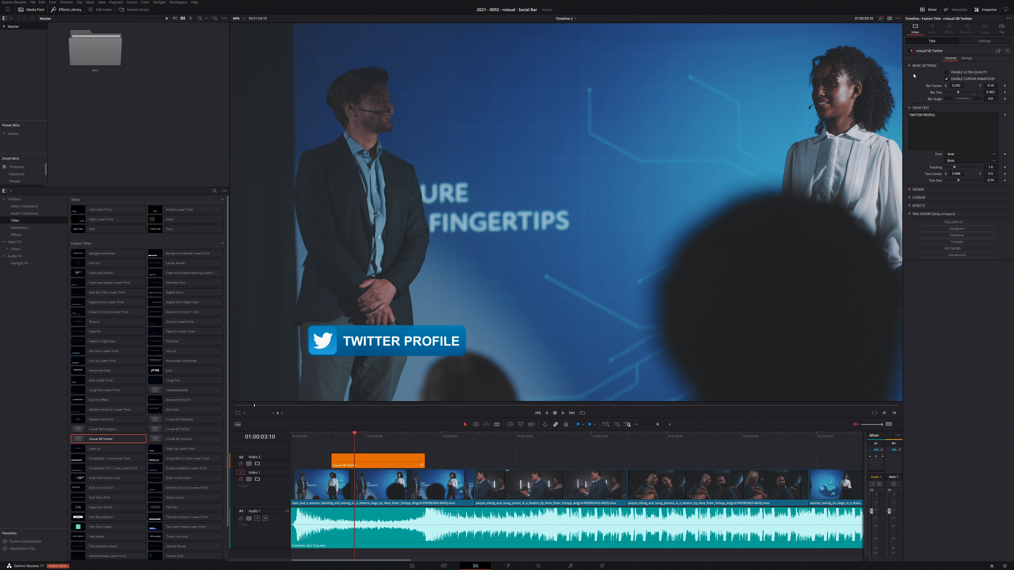
click(910, 66)
triple_click(925, 82)
click(994, 120)
click(952, 156)
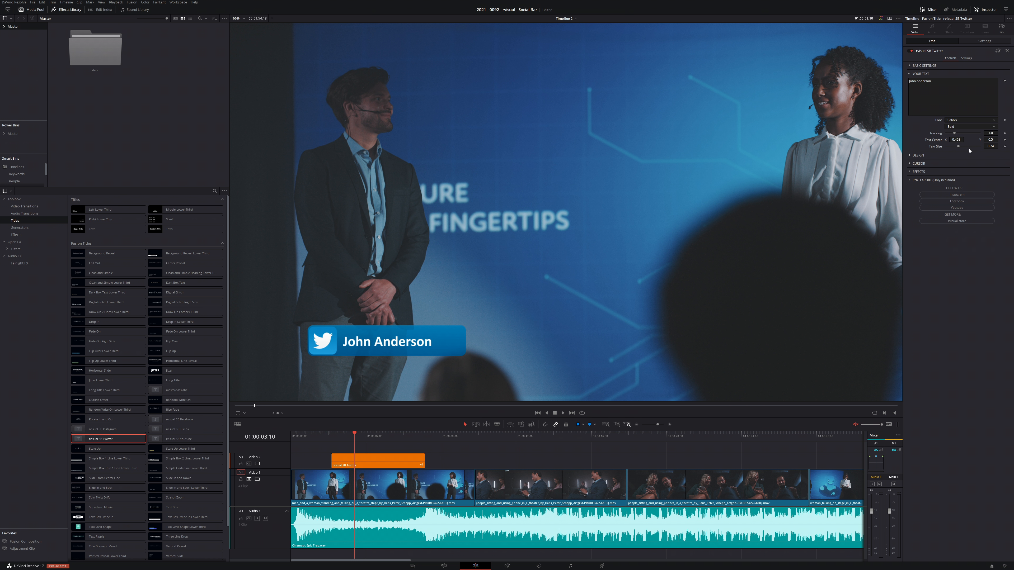
- Enlarge the name slightly and adjust its text centre so that it sits evenly inside the bar
drag(990, 135, 989, 136)
drag(956, 135, 953, 136)
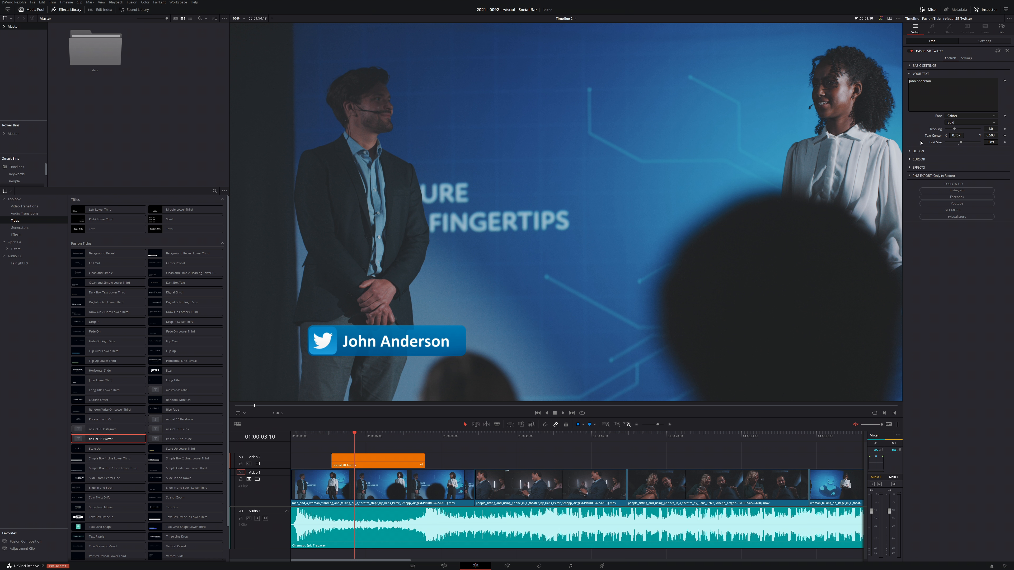
click(910, 74)
- Set the bar's corner radius to 1.0 and try the inverted logo option on and off
click(911, 83)
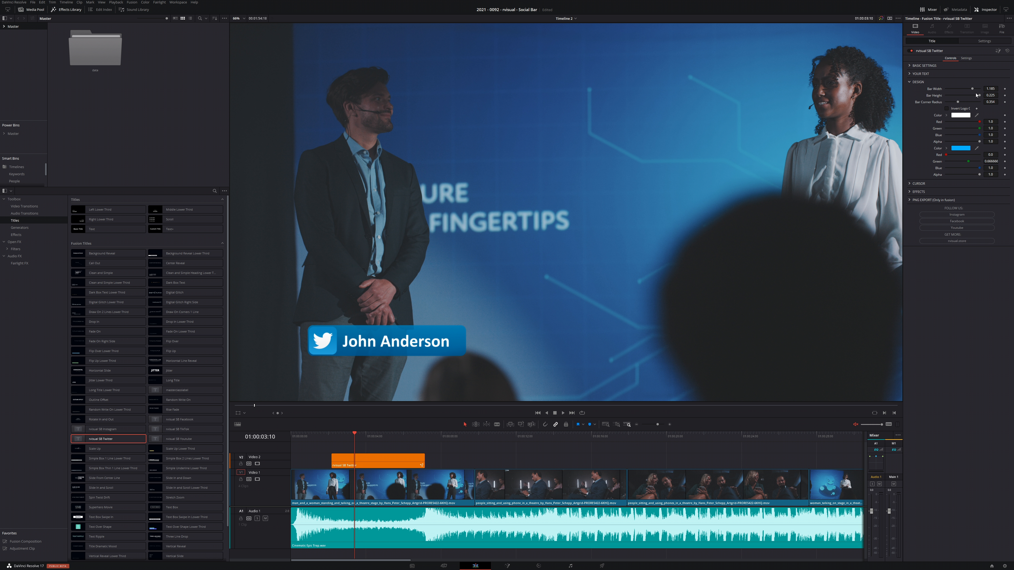
mouse_move(972, 91)
mouse_down()
mouse_move(947, 103)
mouse_move(979, 103)
mouse_up()
click(948, 108)
click(947, 109)
- Change the title's first design colour, used for the logo and text, from the colour picker to a pale mint green
click(963, 116)
click(721, 265)
click(684, 256)
click(720, 255)
click(686, 288)
click(724, 352)
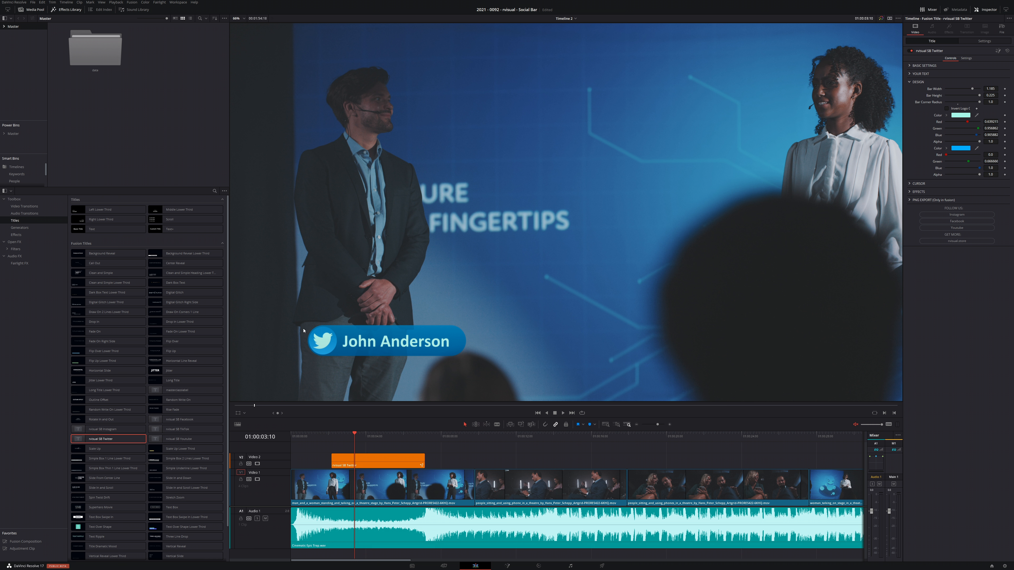
- Darken the title's second design colour, used for the bar, to a deeper blue
click(966, 150)
drag(566, 245, 565, 257)
click(567, 334)
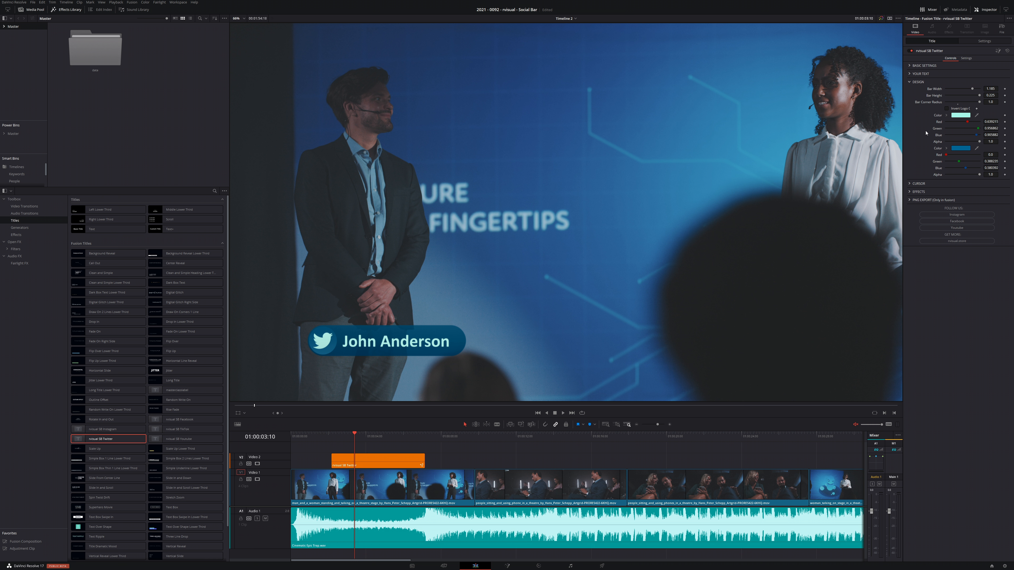
click(909, 82)
- Examine the title's cursor settings and the cursor close up in the viewer at 01:00:04:17
click(909, 91)
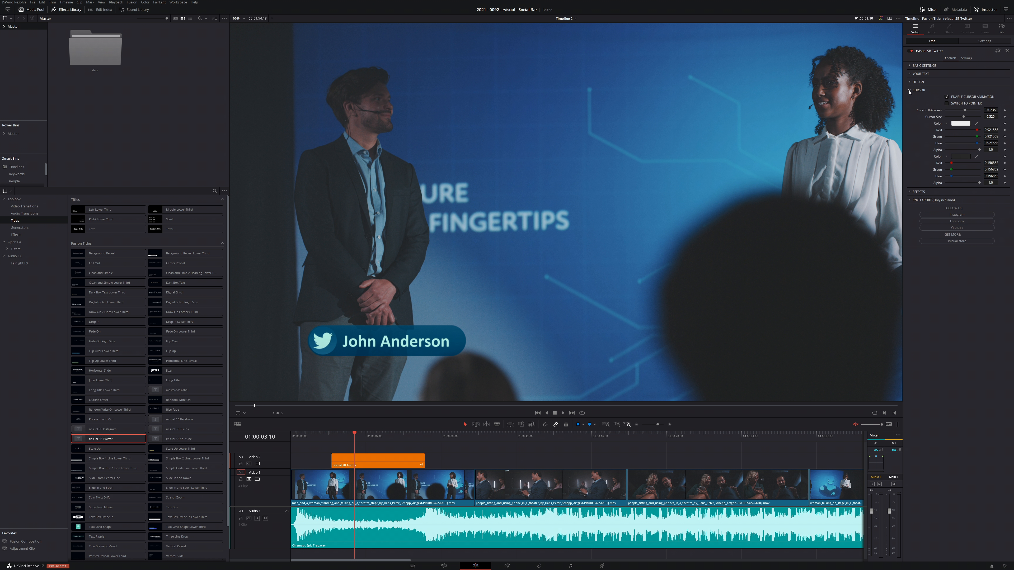
drag(354, 440, 378, 440)
scroll(392, 333, up, 2)
drag(392, 332, 495, 266)
scroll(469, 254, up, 3)
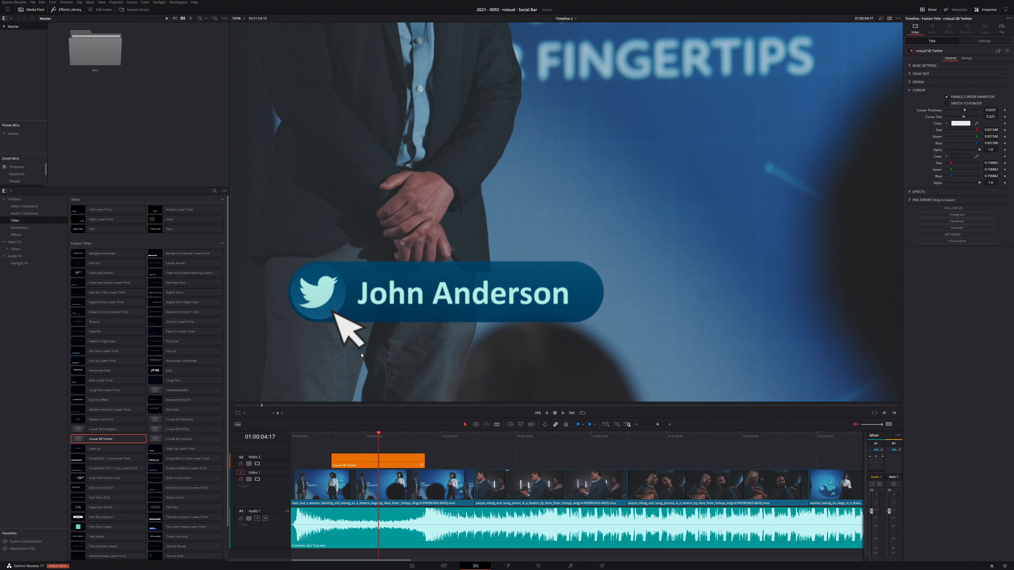
- Try the Twitter title without its cursor animation and with the hand pointer instead of the arrow
click(959, 100)
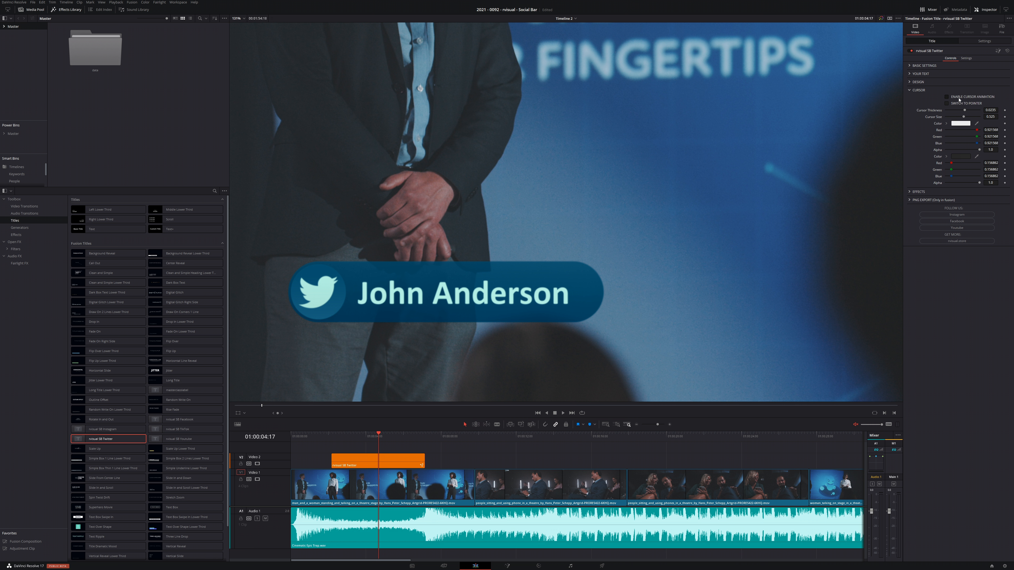
click(958, 100)
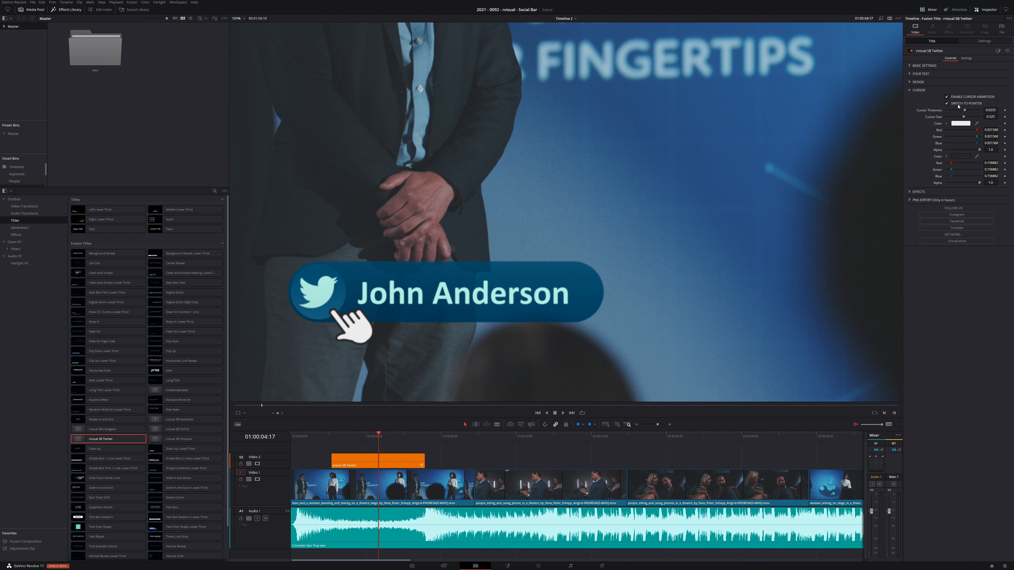
click(958, 104)
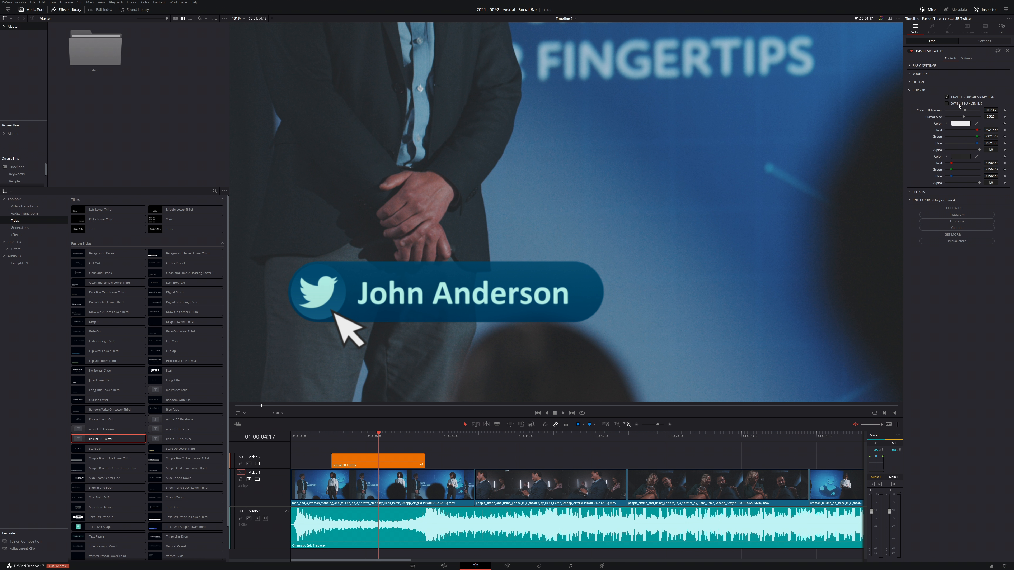
- Set the cursor's second colour to dark navy, its thickness to 0.024 and its size to 0.543
click(962, 156)
click(566, 287)
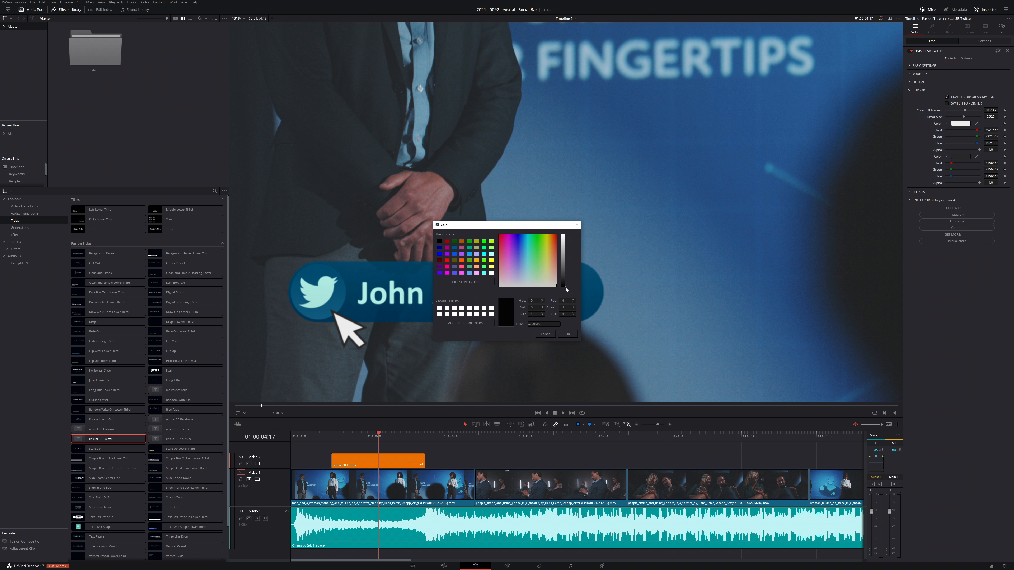
click(524, 240)
click(567, 334)
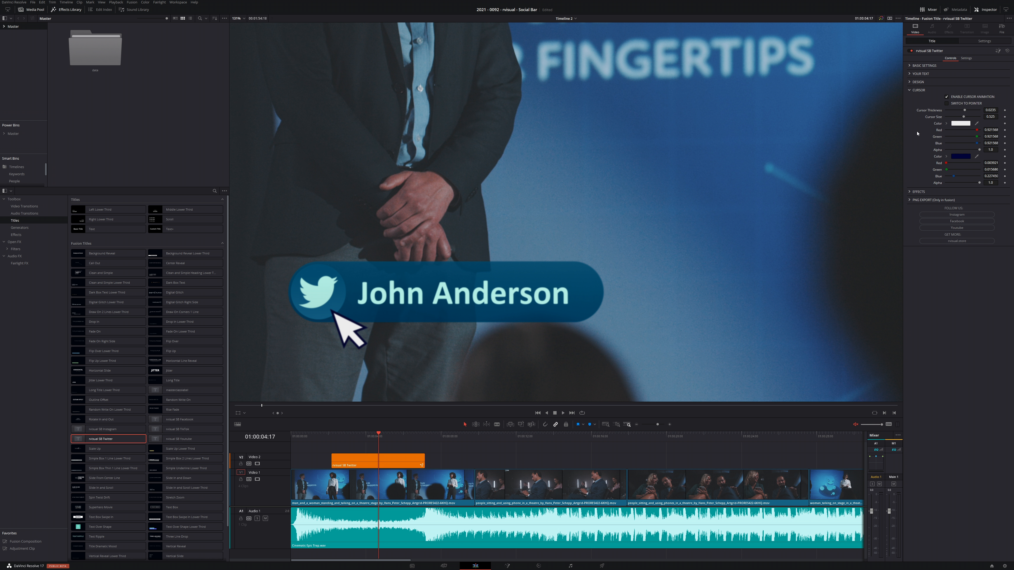
click(965, 111)
drag(964, 117, 964, 117)
click(912, 90)
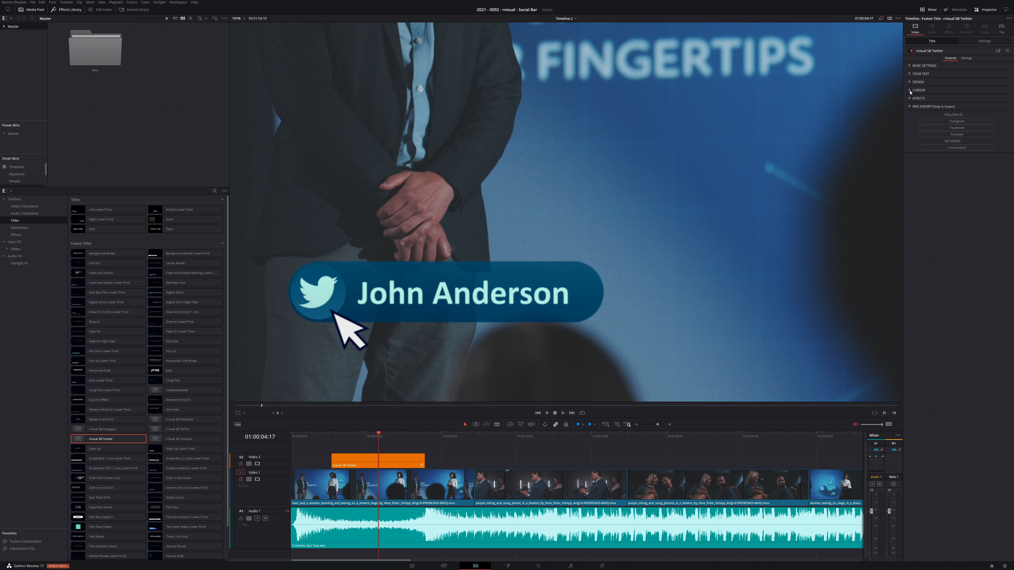
- Turn on the render cache for timeline playback
click(116, 2)
mouse_move(115, 22)
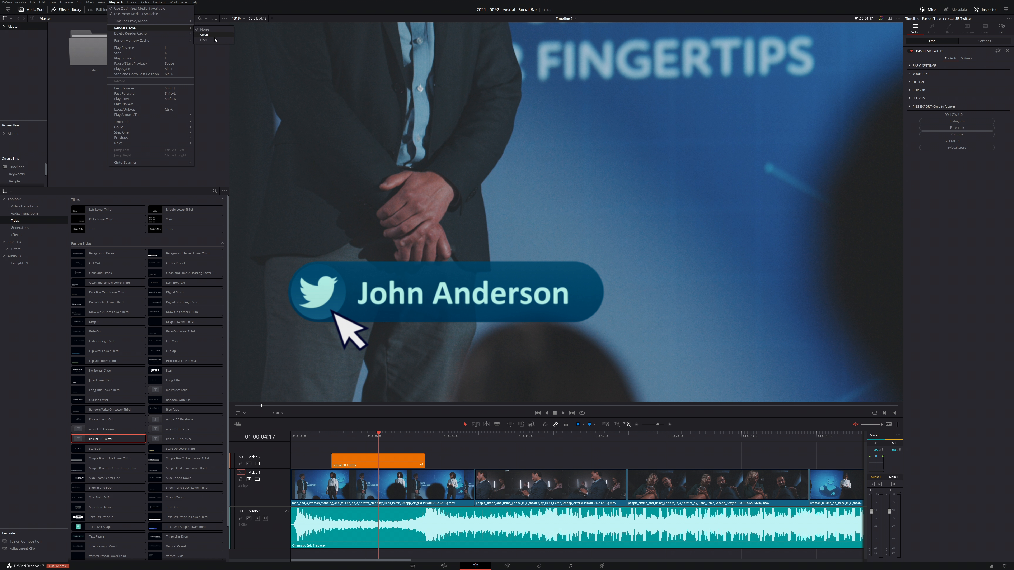
click(214, 40)
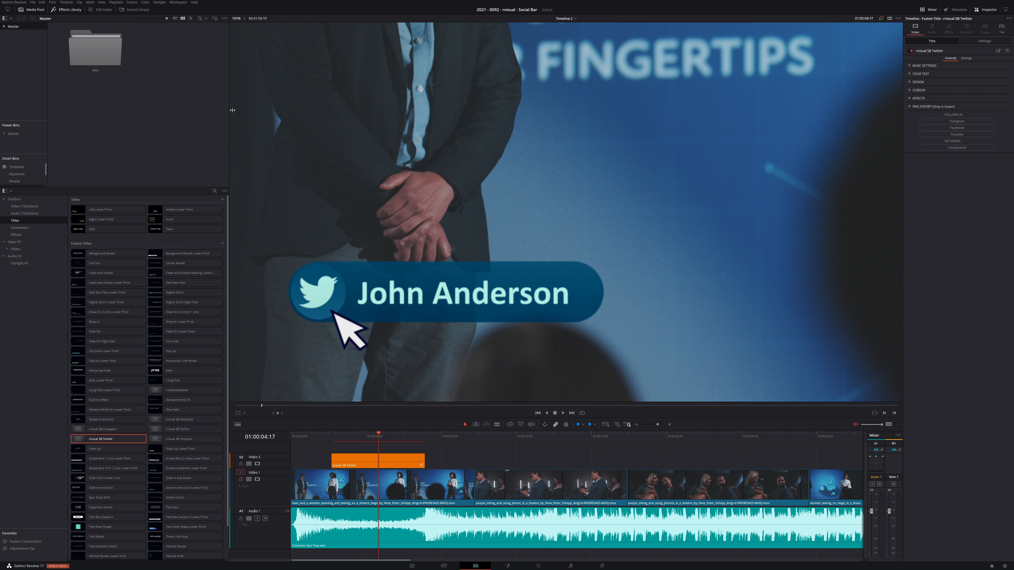
- Play back the Twitter title from just before its clip starts to check the animation
click(324, 445)
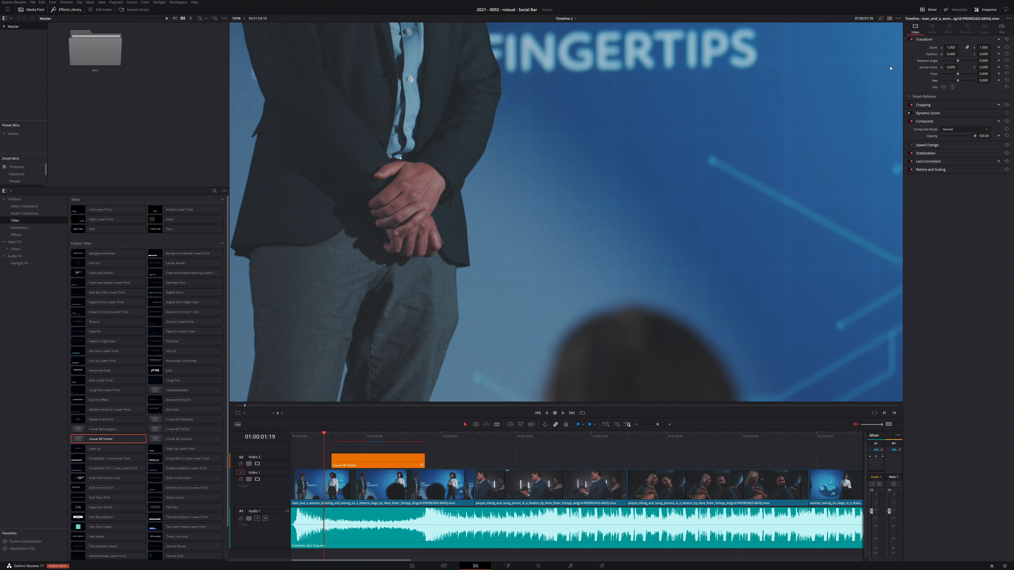
click(898, 18)
click(925, 31)
key(space)
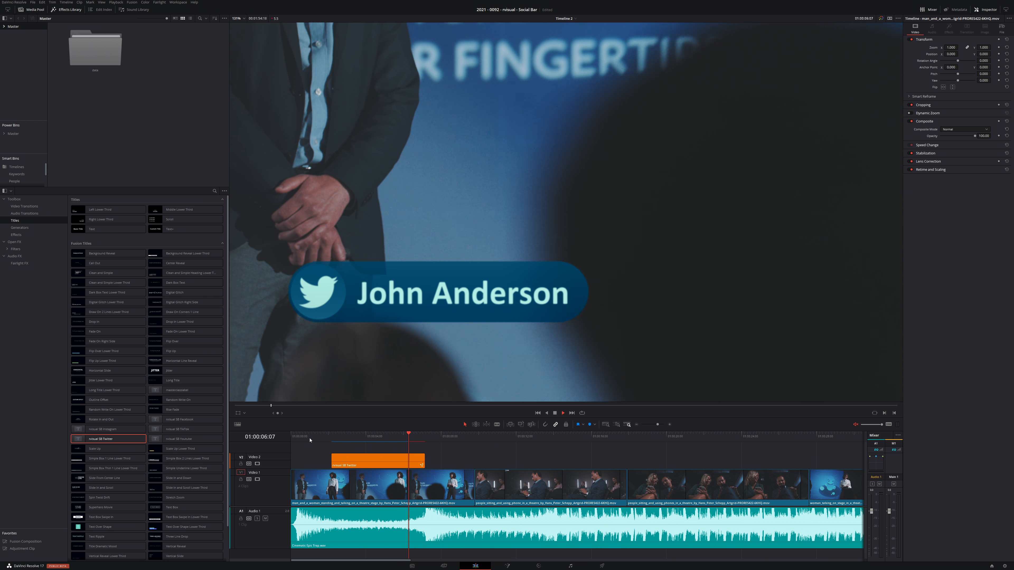
key(space)
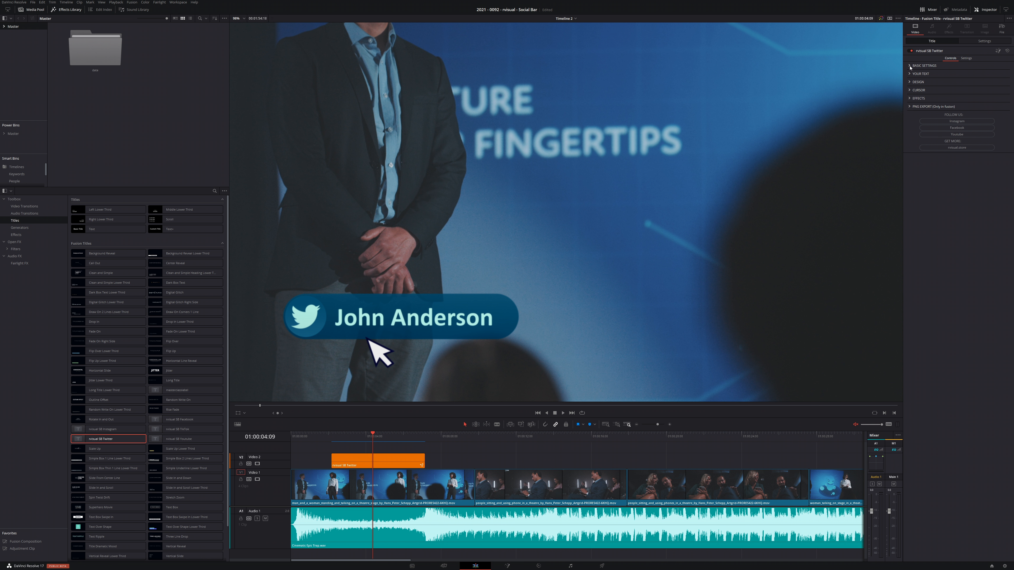
- Enable ultra quality for the Twitter title and play it back from just before its start
click(910, 66)
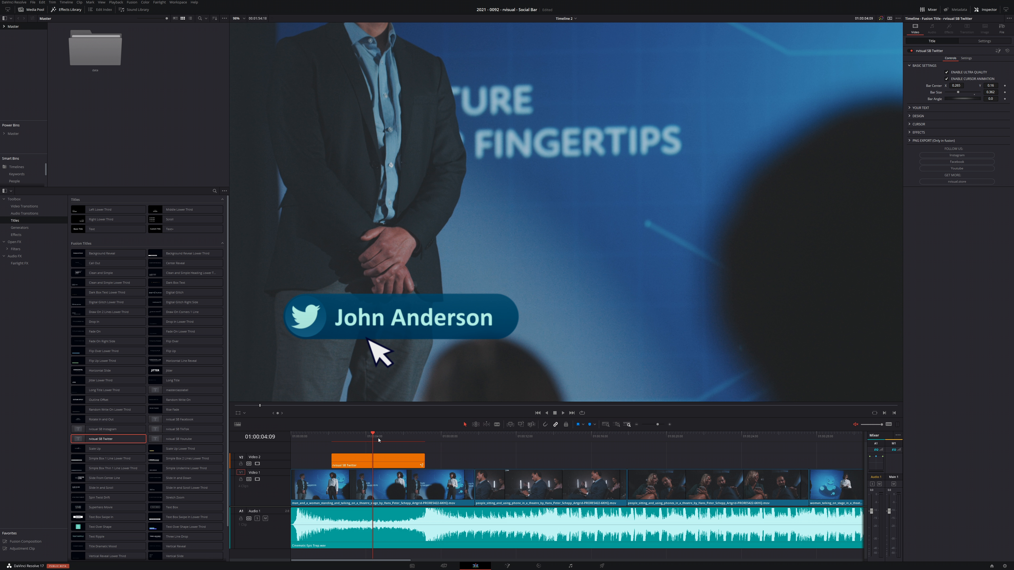
click(315, 440)
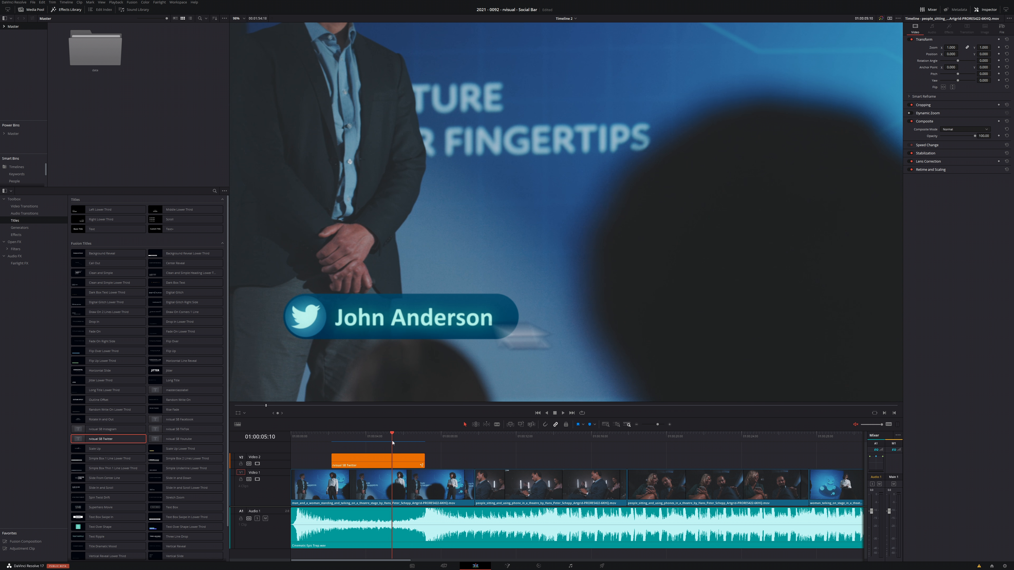
click(310, 441)
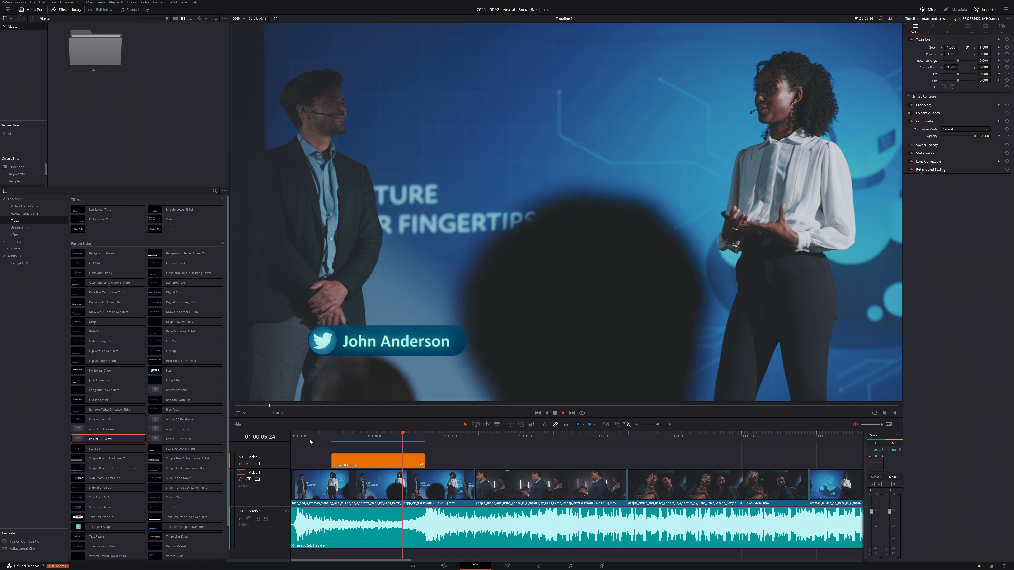
- Disable ultra quality for the Twitter title and switch its cursor to the hand pointer
click(408, 462)
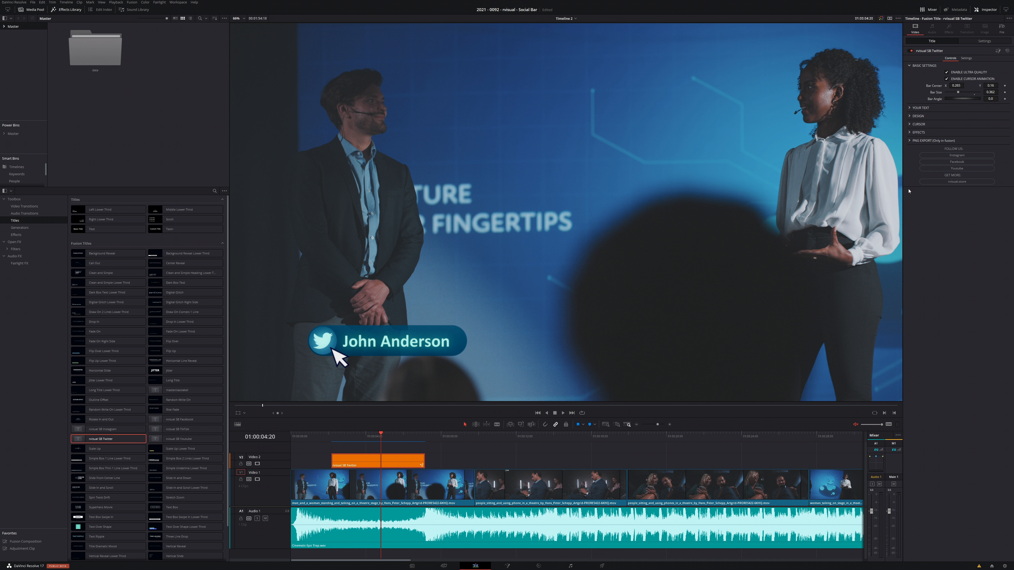
click(947, 74)
click(909, 124)
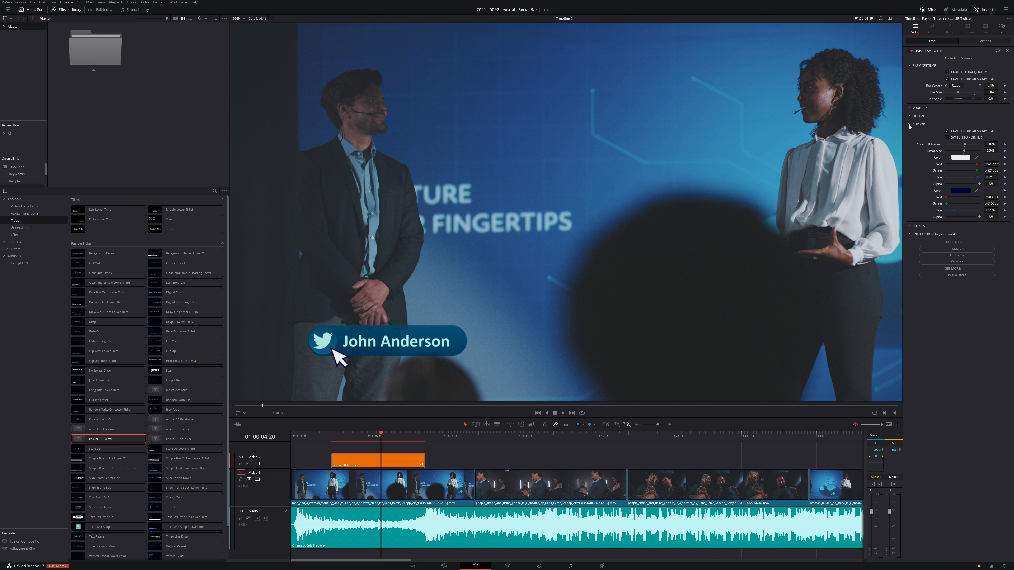
- Set the pointer's second colour to black and reduce the cursor size to 0.386
click(960, 191)
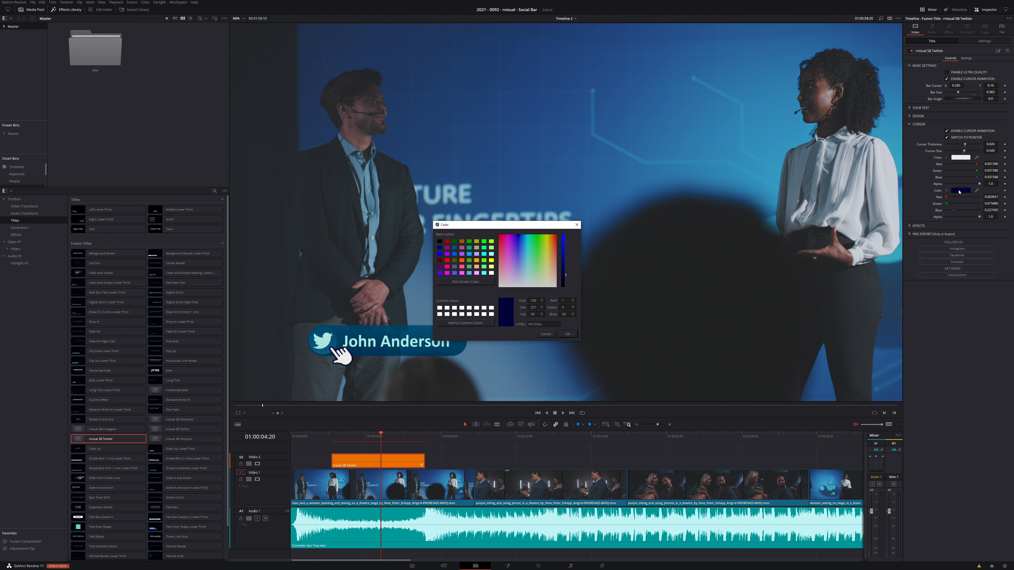
click(568, 334)
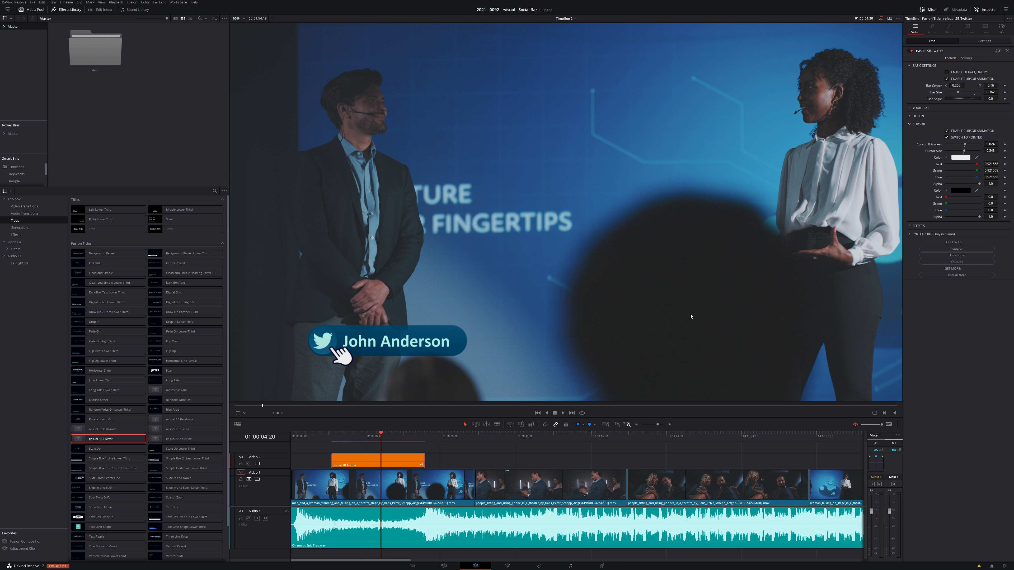
drag(964, 151, 960, 152)
- Re-enable ultra quality on the Twitter title and play through its clip with the hand pointer
click(304, 437)
key(space)
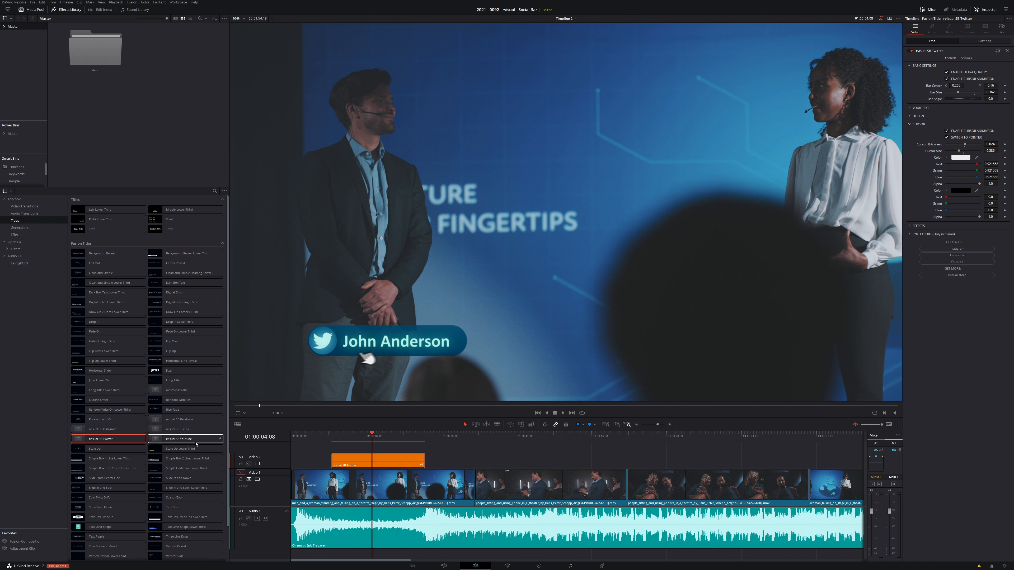
- Add the rvisual SB TikTok title to Video 2 above the audience footage and view it at 01:00:12:13
drag(185, 429, 501, 462)
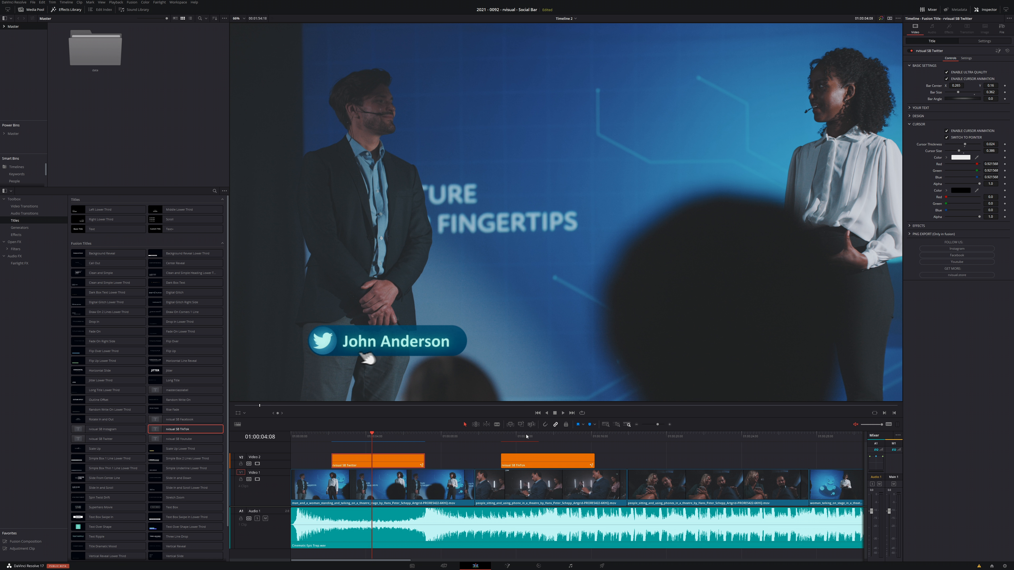
click(525, 436)
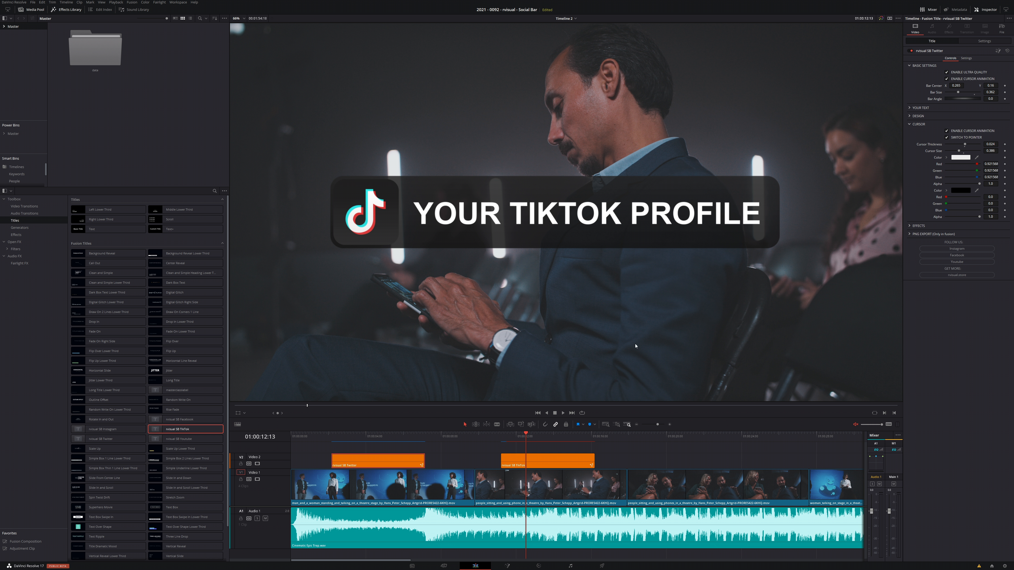
- Shrink the TikTok title's bar and move it to the upper-left corner of the video frame
click(557, 459)
click(909, 66)
drag(974, 92, 876, 86)
drag(991, 85, 1013, 86)
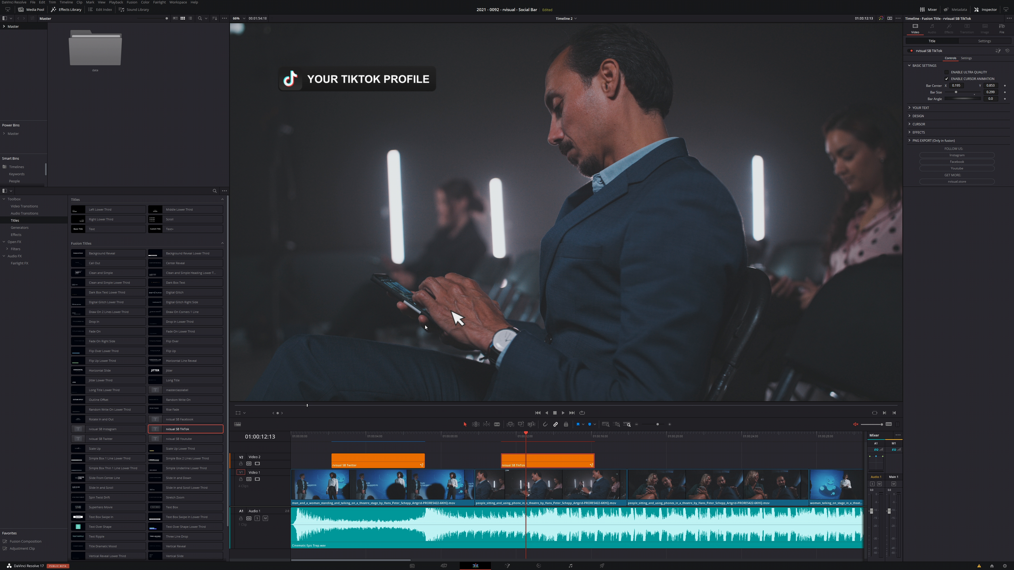
- Replace the TikTok title's text with "rvisual on TikTok"
click(910, 108)
triple_click(922, 116)
text(rvisual on TikTok)
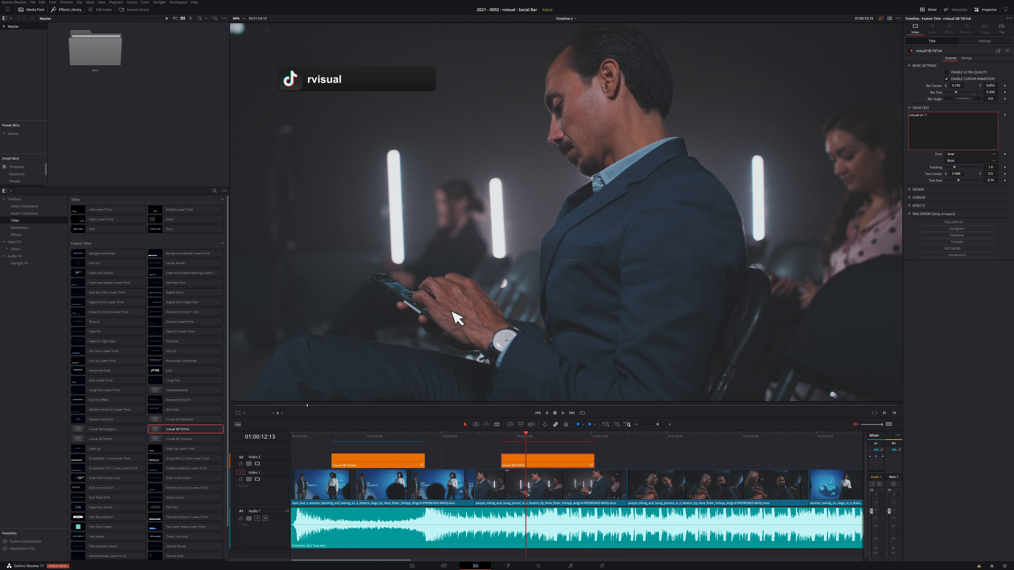
- Narrow the TikTok bar to fit its text and enable the inverted logo and Shake Logo options
click(910, 190)
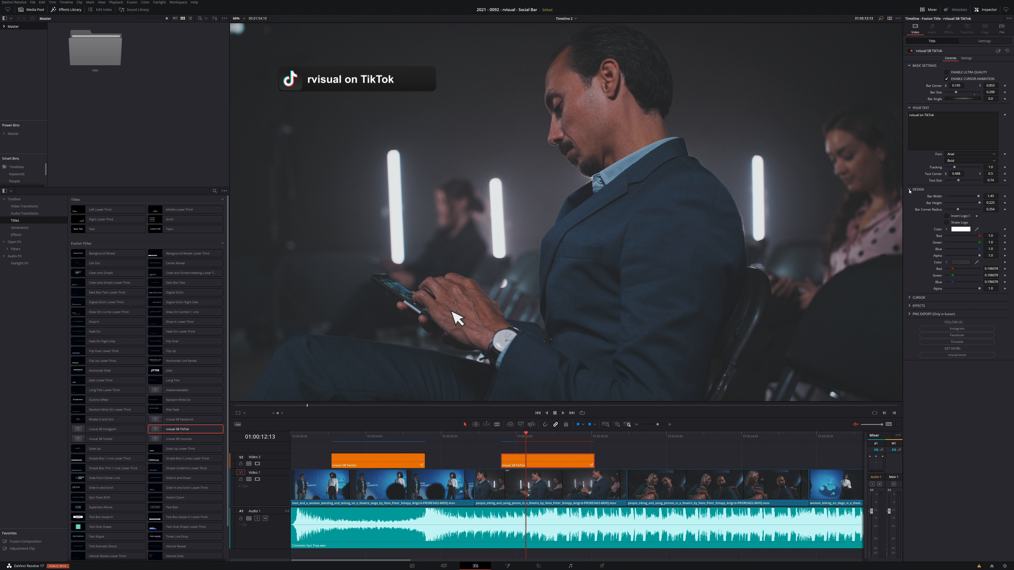
drag(968, 196, 953, 200)
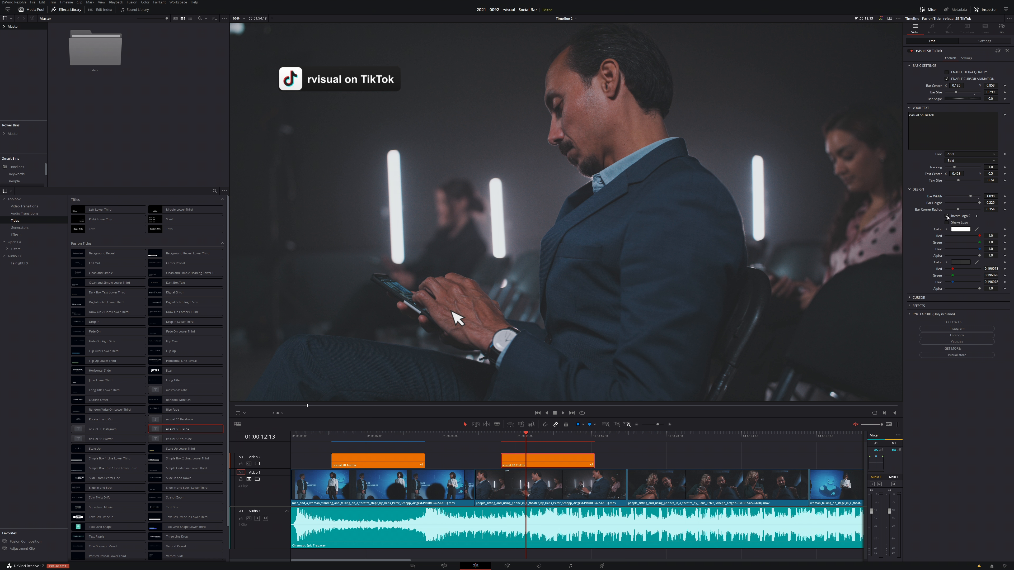
click(947, 222)
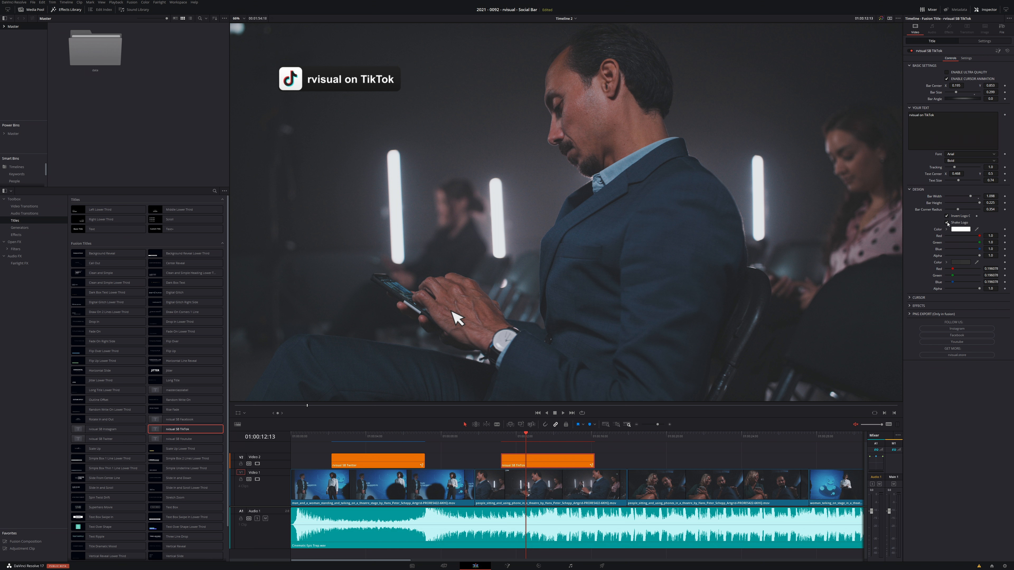
- Switch the TikTok title's cursor to the hand pointer and set its second colour to black
click(908, 296)
click(947, 311)
click(957, 365)
click(440, 242)
click(540, 338)
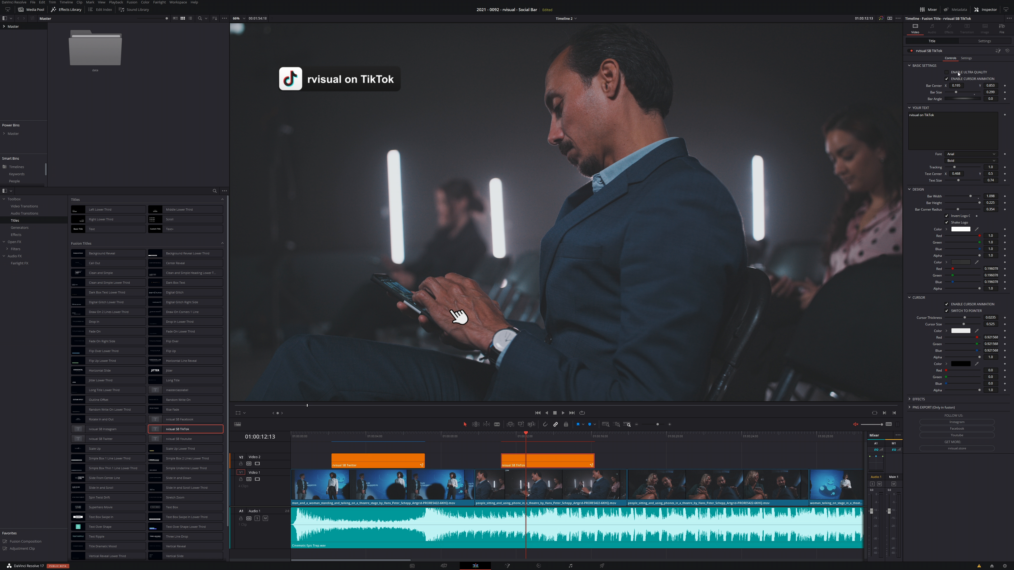
- Enable ultra quality for the TikTok title, play it back from before its start and review it at 01:00:13:18
click(476, 437)
key(space)
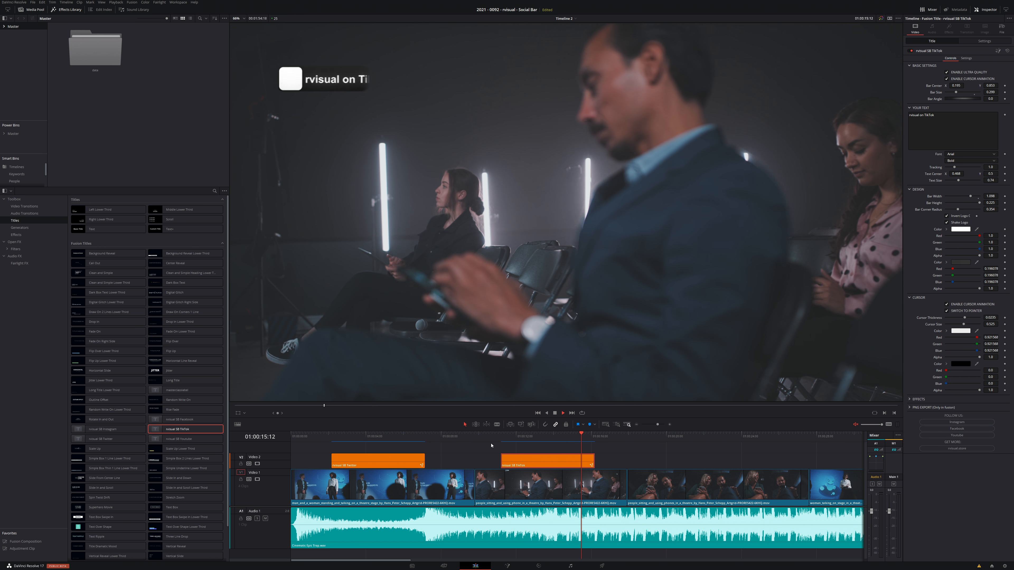
drag(491, 442, 549, 449)
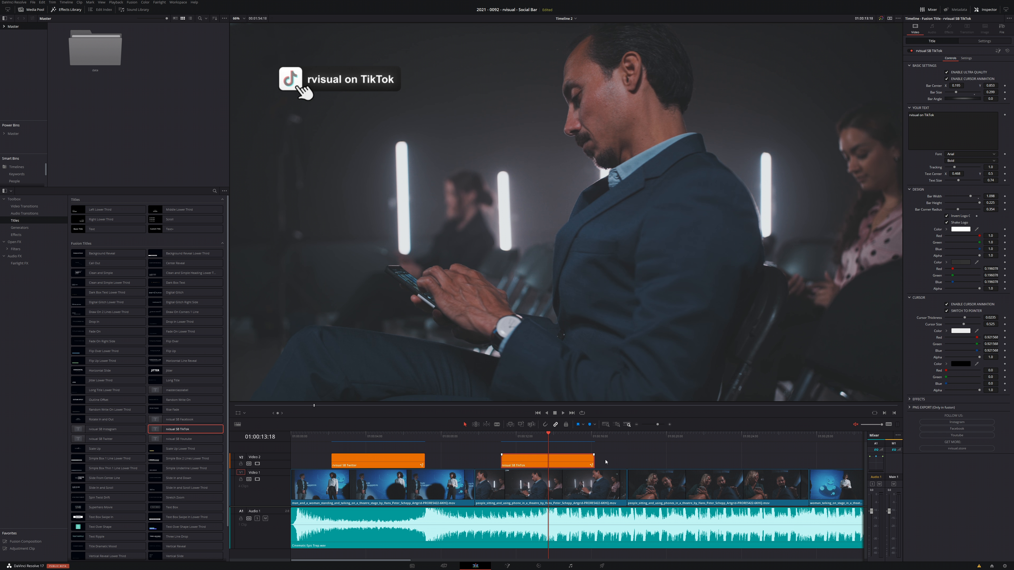
- Lower the TikTok title's logo glow gain to about 0.079 in its effects settings
click(909, 399)
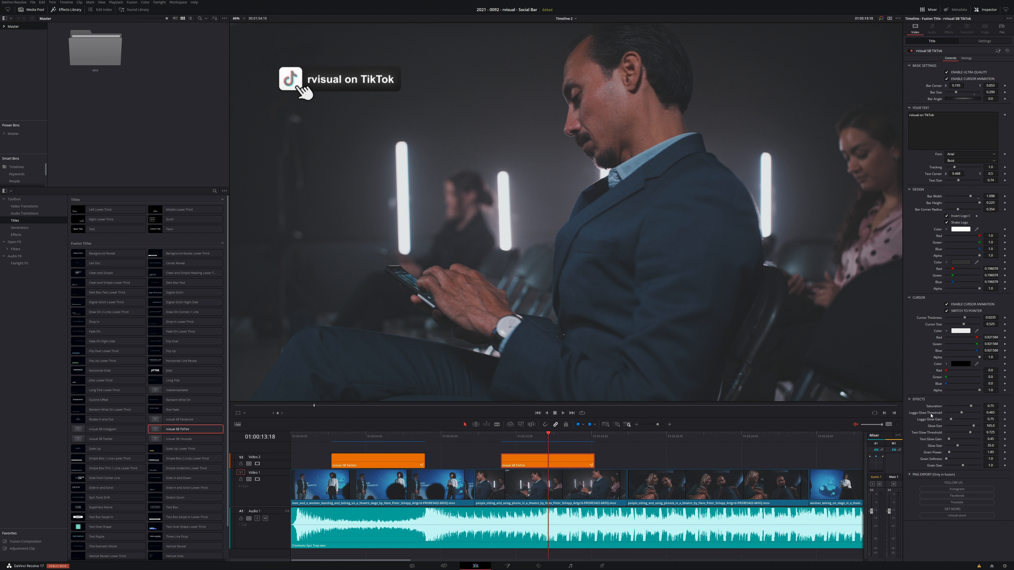
drag(951, 420, 946, 422)
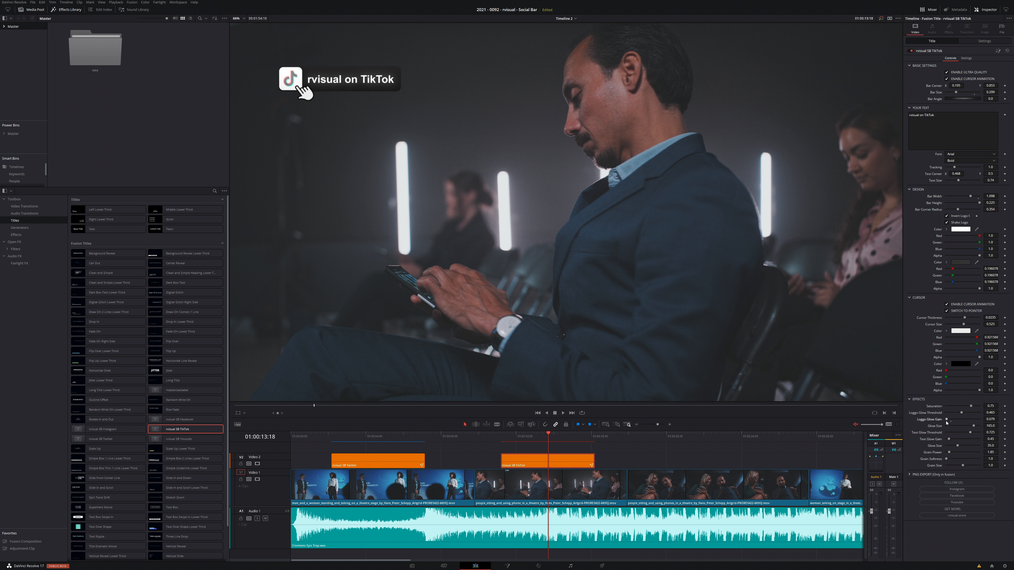